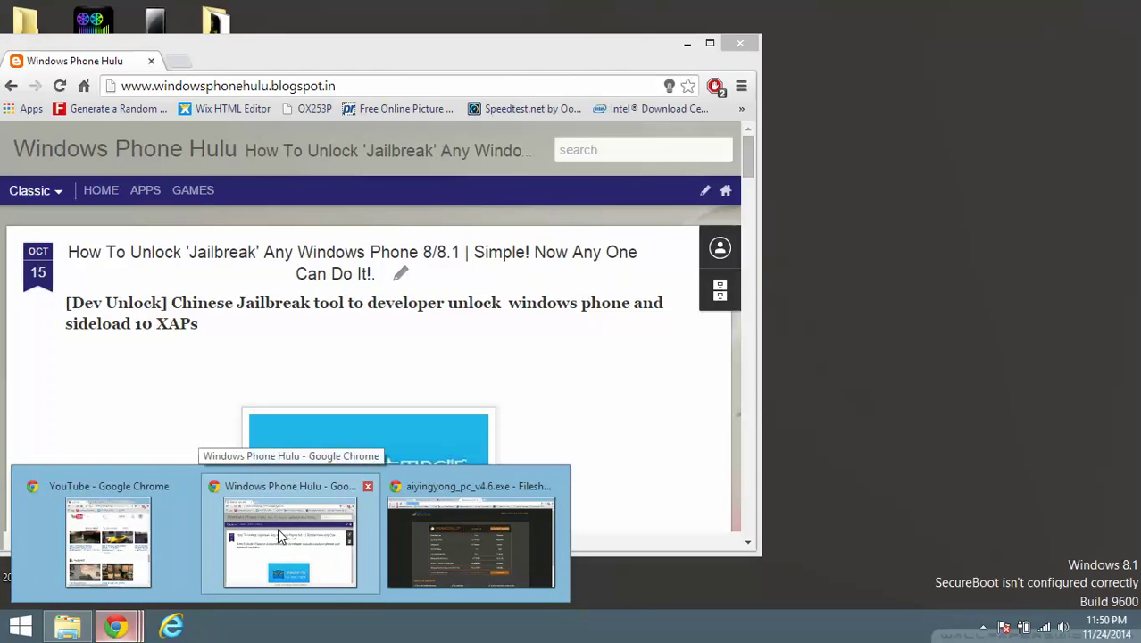
# - Bring the Windows Phone Hulu jailbreak-tool article to the front in Chrome
pyautogui.click(278, 530)
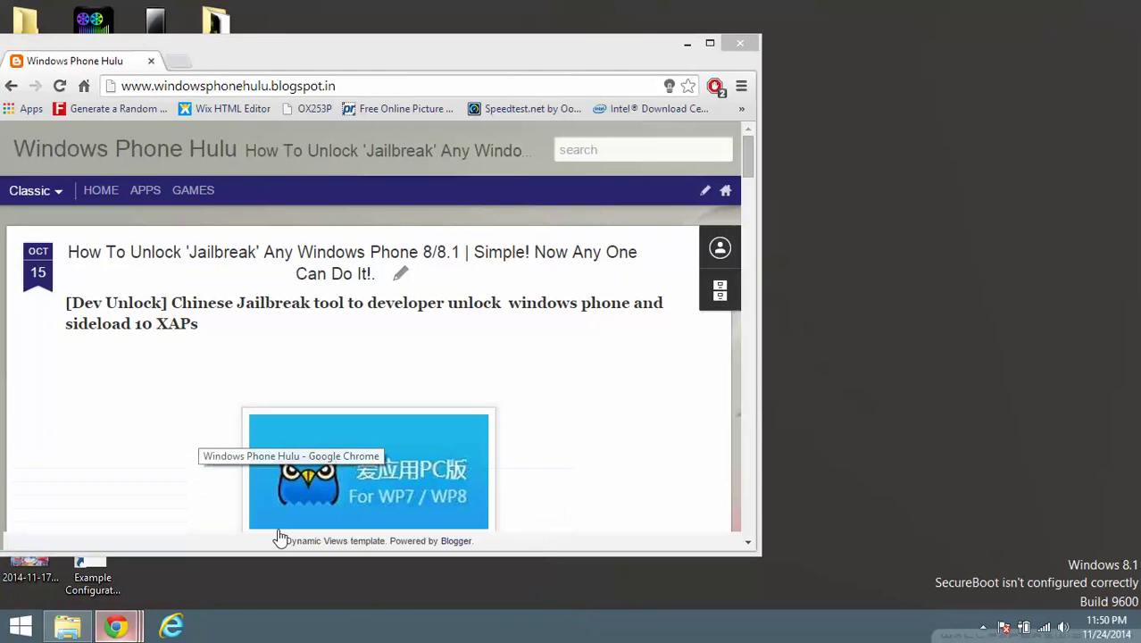
# - Maximize Chrome and scroll the article down to its unlock-tool download links
pyautogui.doubleClick(400, 64)
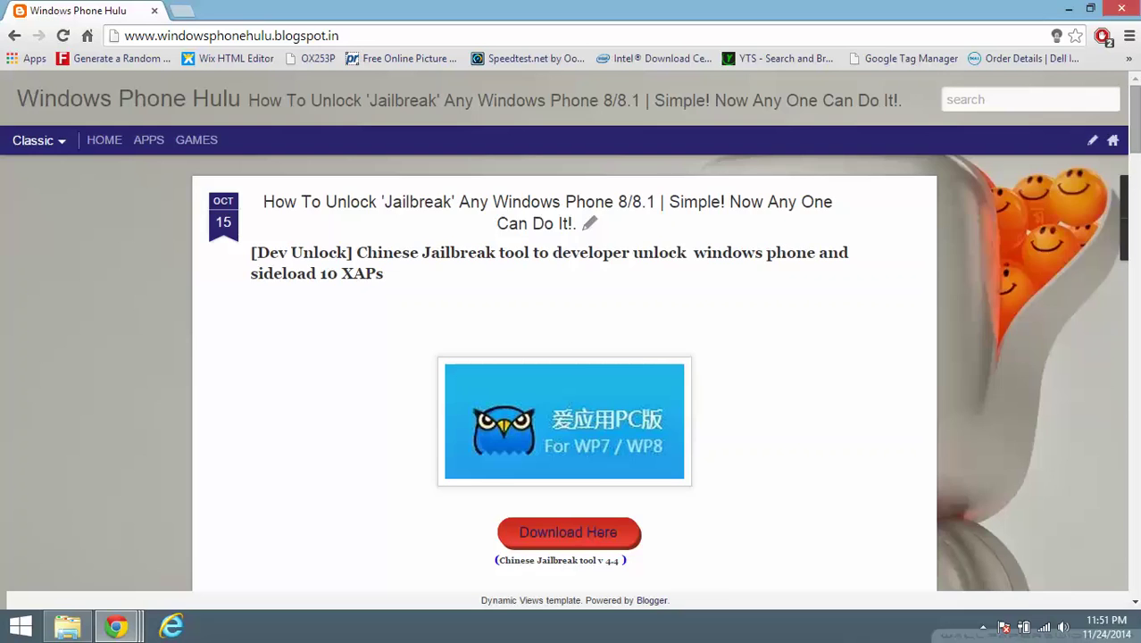
pyautogui.scroll(-2, 703, 268)
pyautogui.scroll(-1, 702, 268)
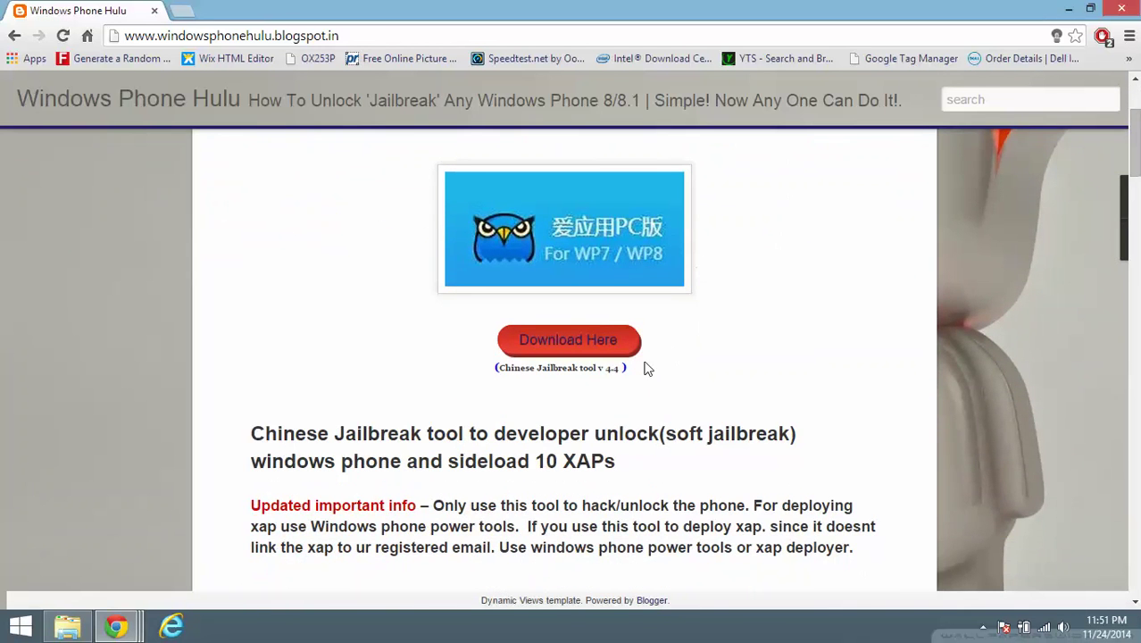
pyautogui.scroll(-1, 1134, 143)
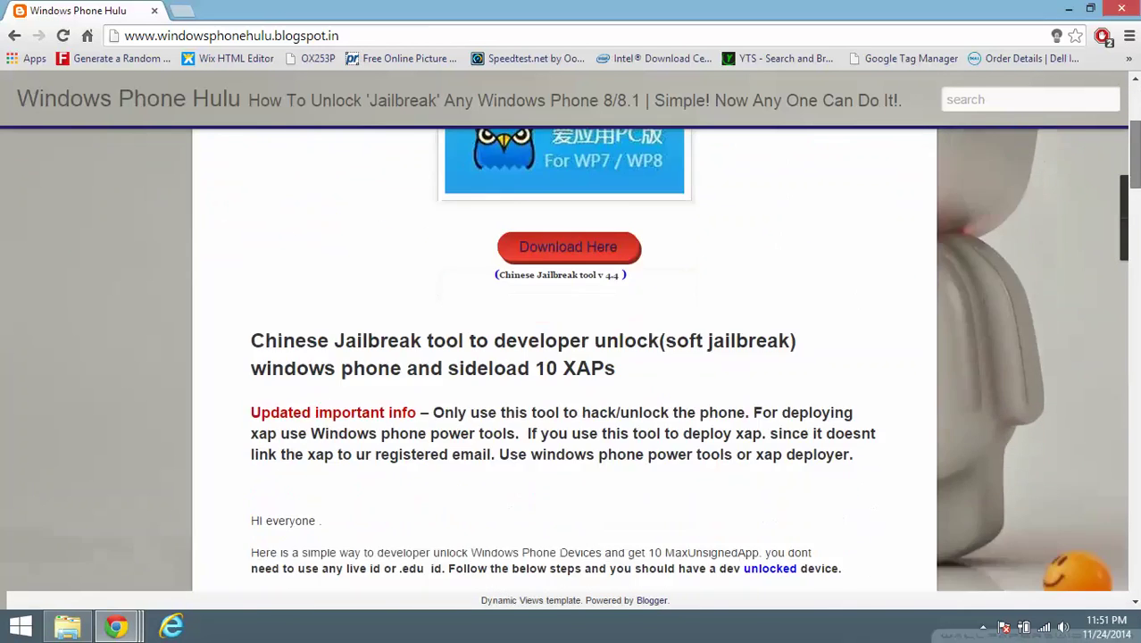
pyautogui.scroll(-5, 571, 357)
pyautogui.scroll(-2, 572, 357)
pyautogui.scroll(-3, 571, 357)
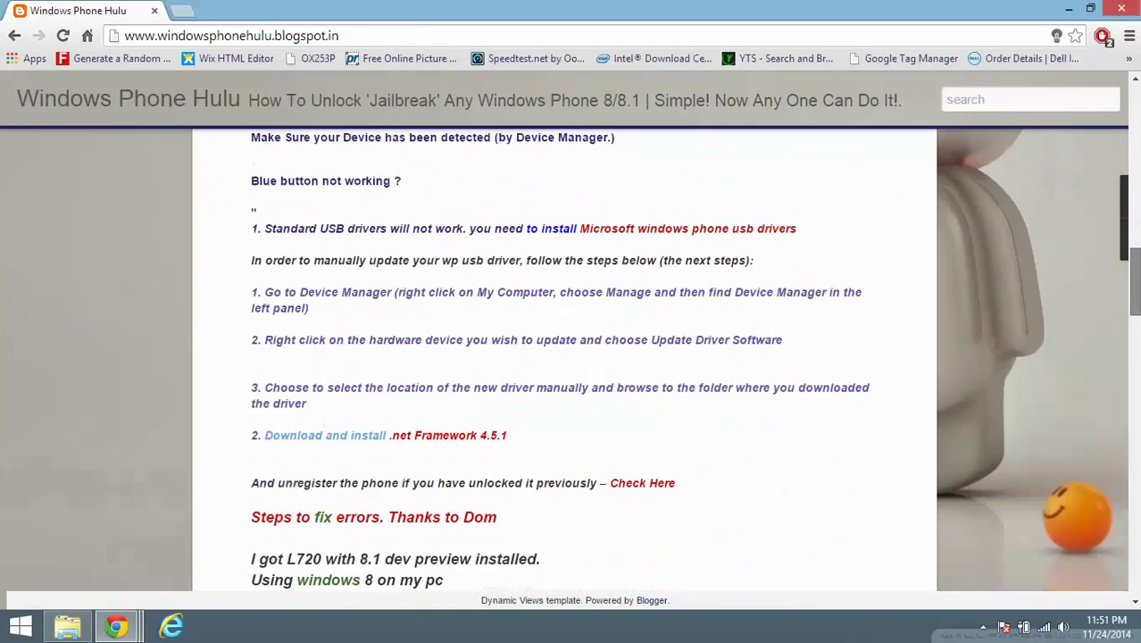
pyautogui.scroll(-1, 572, 357)
pyautogui.scroll(-1, 572, 357)
pyautogui.scroll(-2, 571, 357)
pyautogui.scroll(-2, 572, 357)
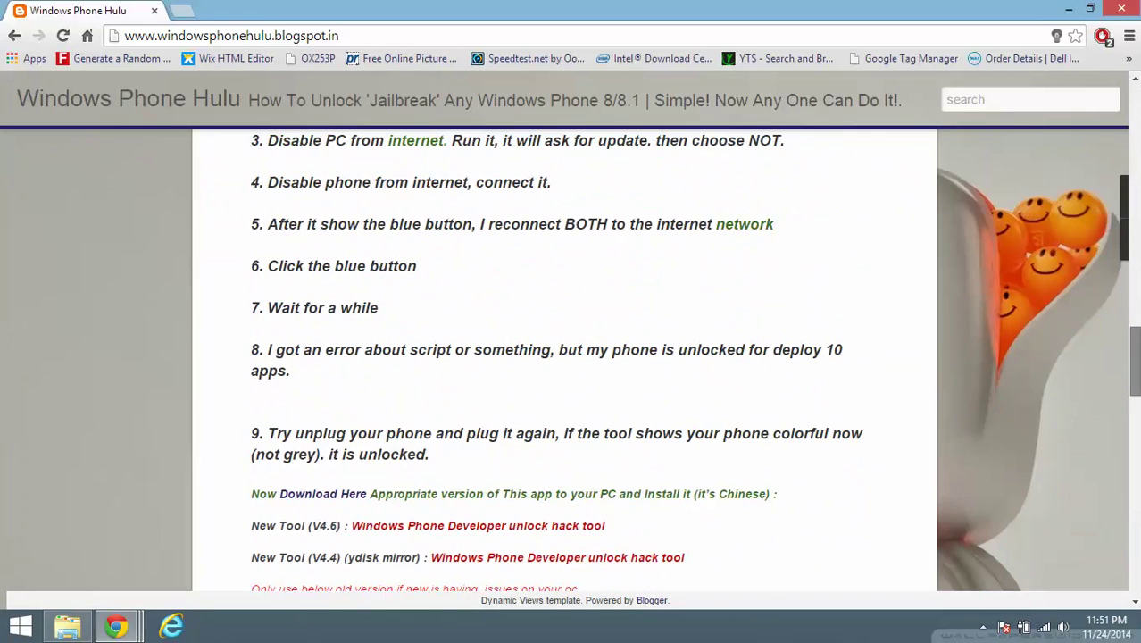
pyautogui.scroll(-1, 387, 447)
# - Follow the V4.6 download link, then leave the LinkBucks redirect page for the article
pyautogui.click(386, 540)
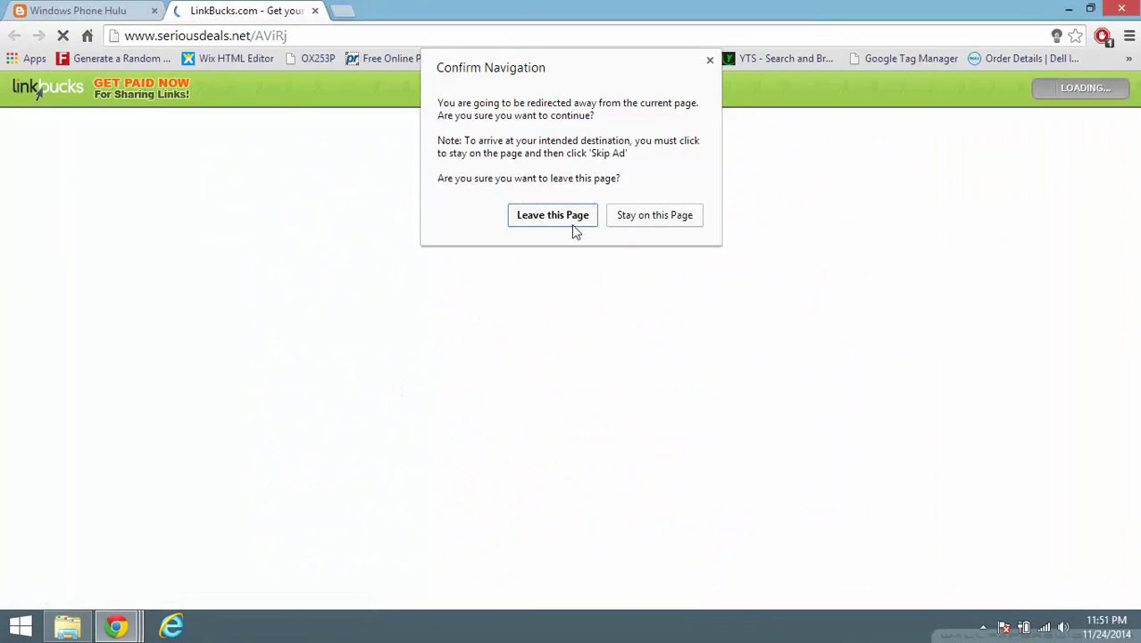
pyautogui.click(582, 223)
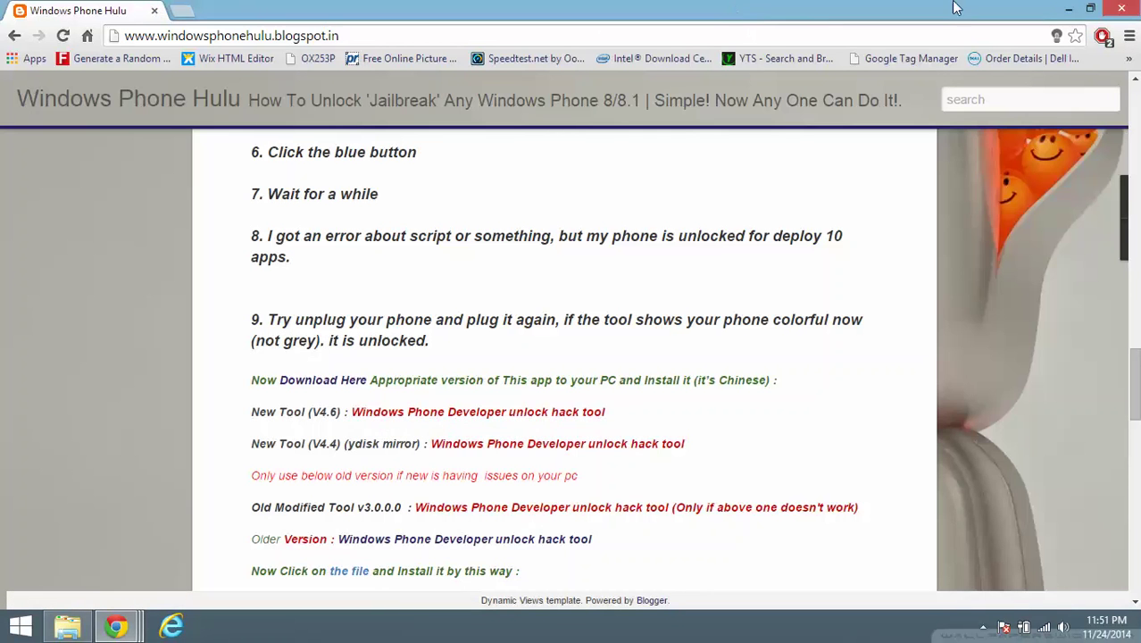
# - Close Chrome and run the aiyingyong_pc_v4.6 installer from Downloads\Programs
pyautogui.click(1125, 8)
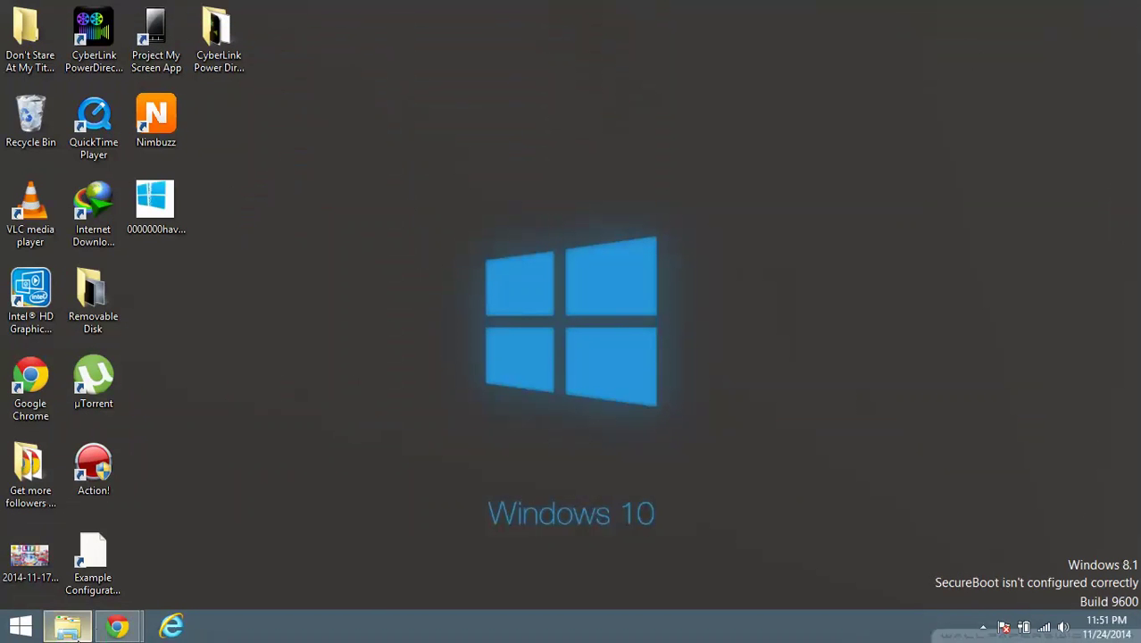
pyautogui.click(67, 627)
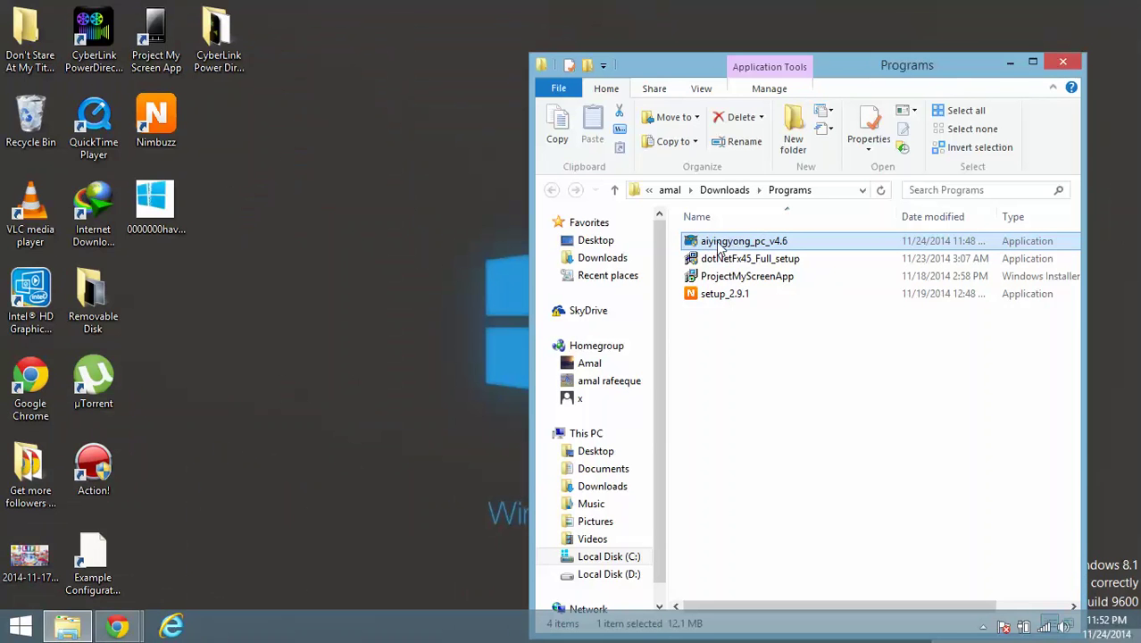
pyautogui.doubleClick(865, 79)
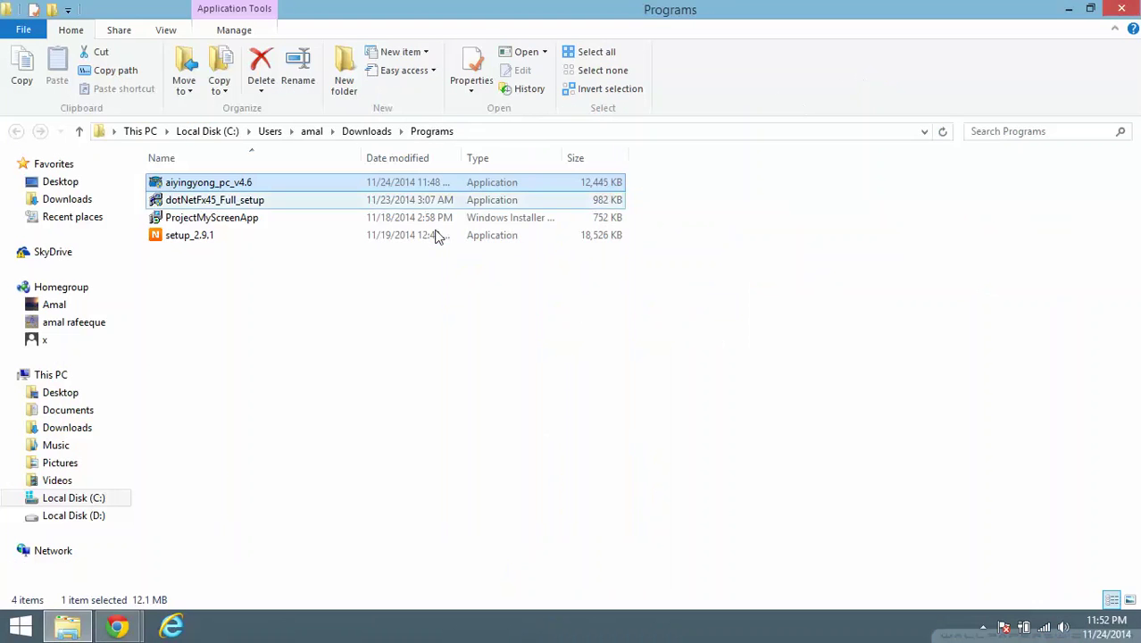
pyautogui.doubleClick(271, 188)
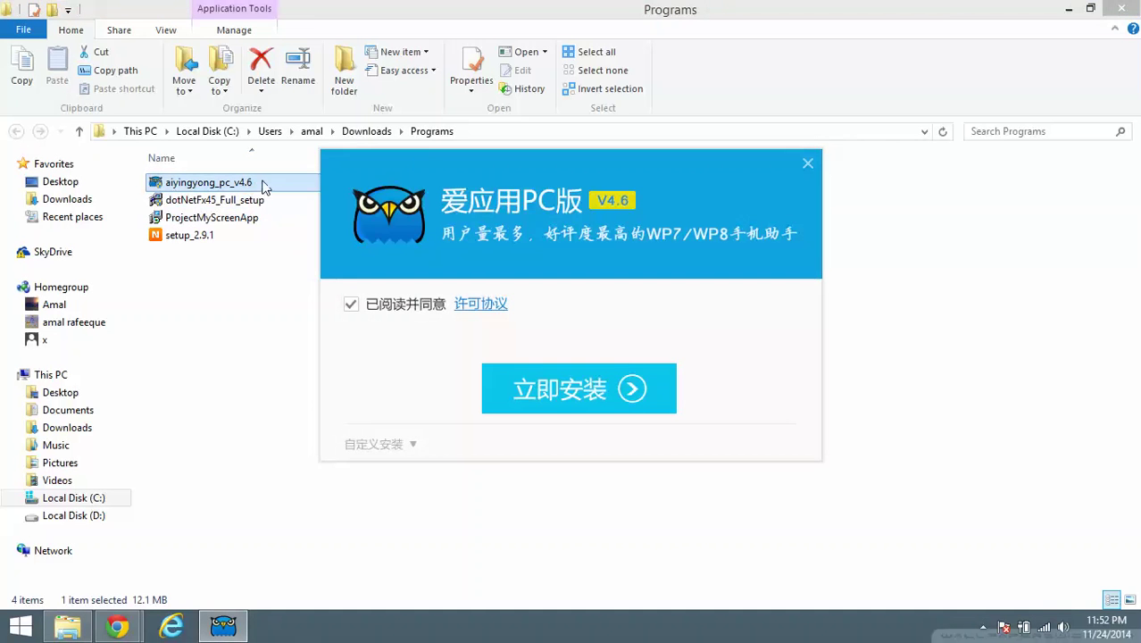
# - Close the Programs folder and start the install with 立即安装, license accepted
pyautogui.click(1122, 9)
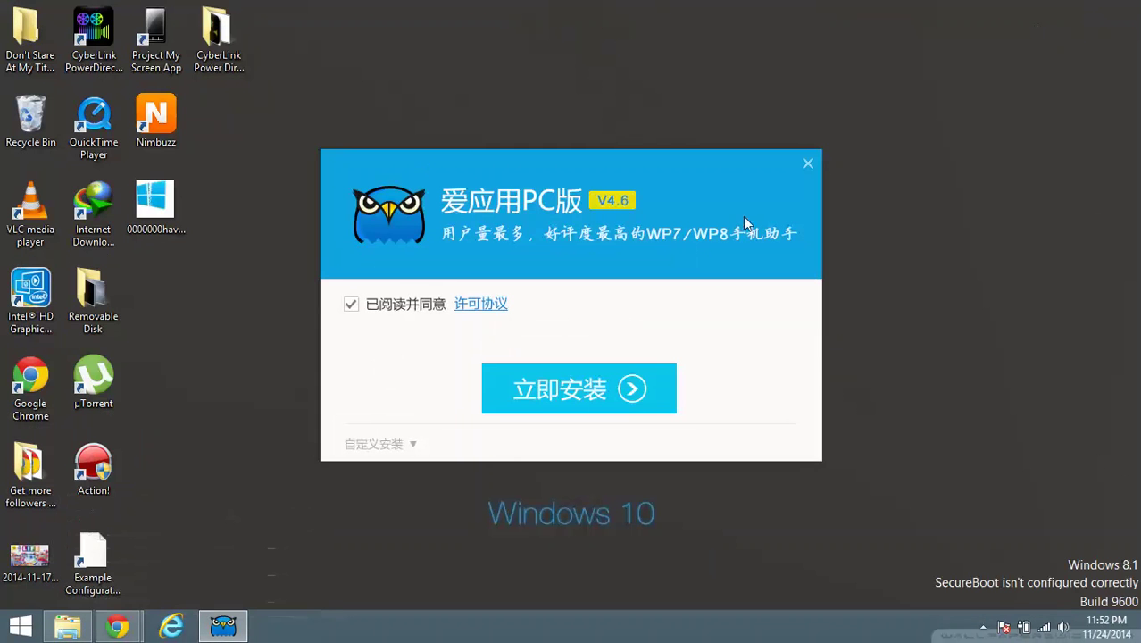
pyautogui.click(559, 389)
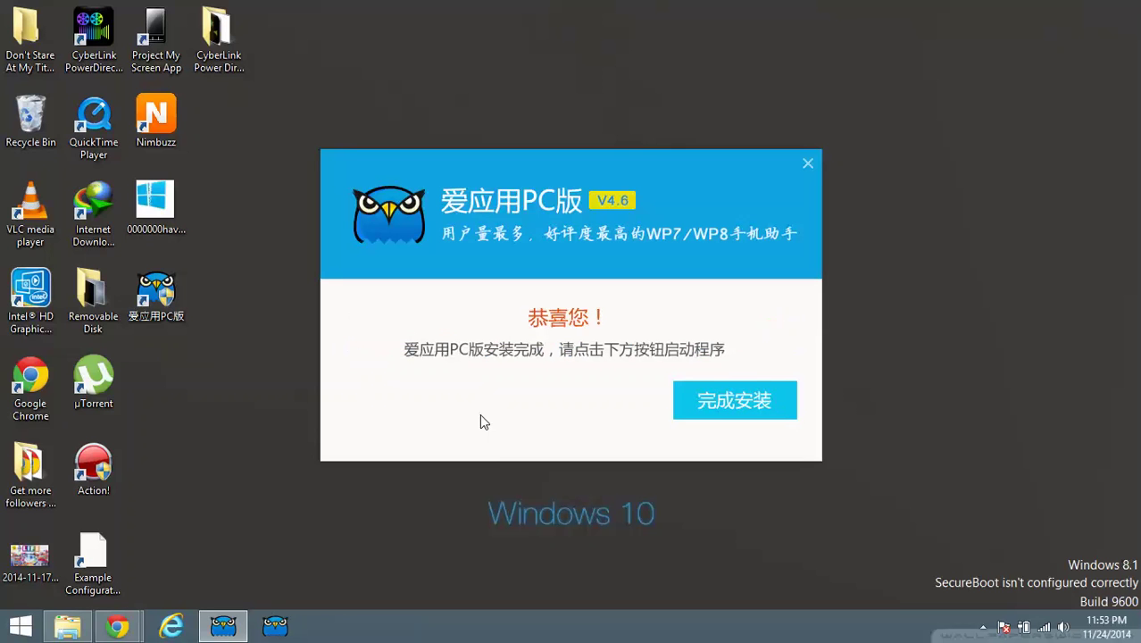
# - Finish with 完成安装 so 爱应用PC版 launches to its no-phone-connected welcome screen
pyautogui.click(731, 406)
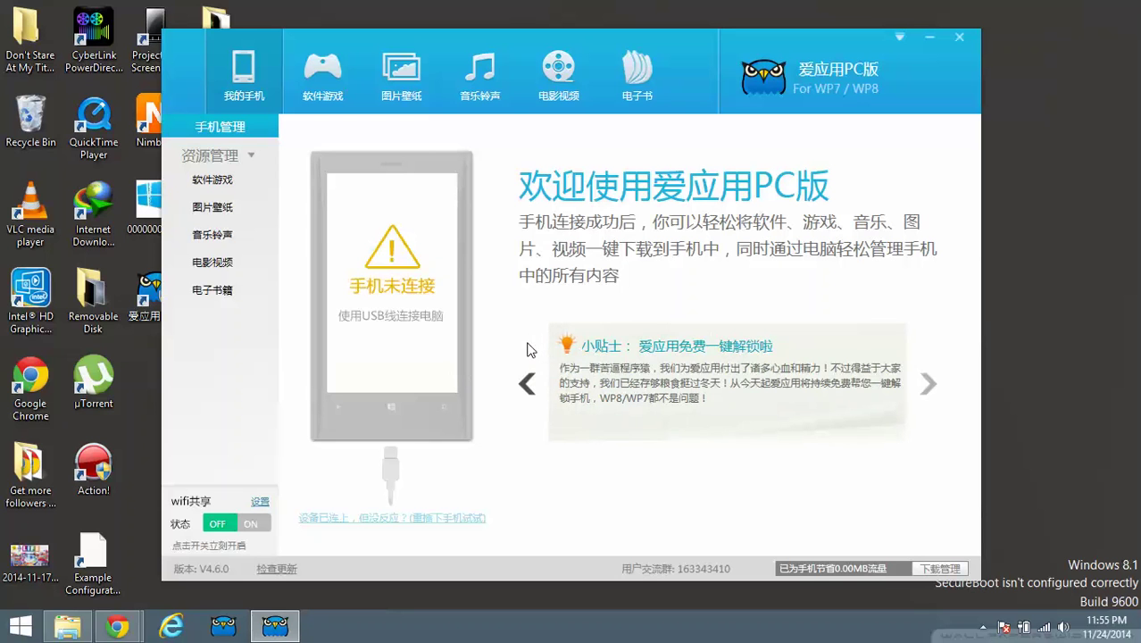
pyautogui.click(528, 349)
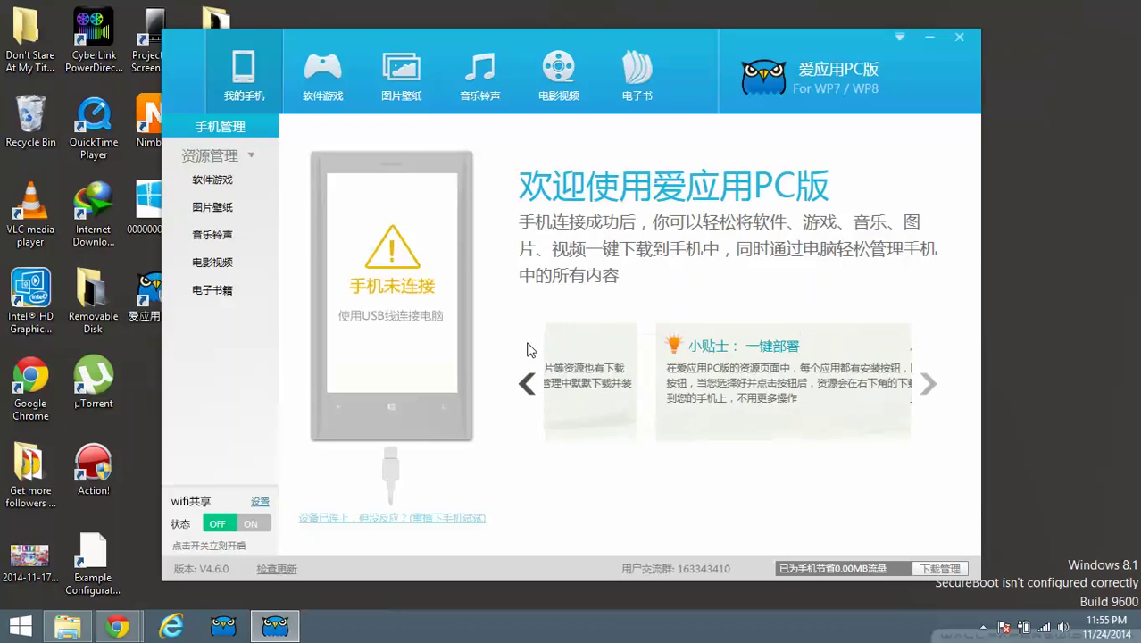